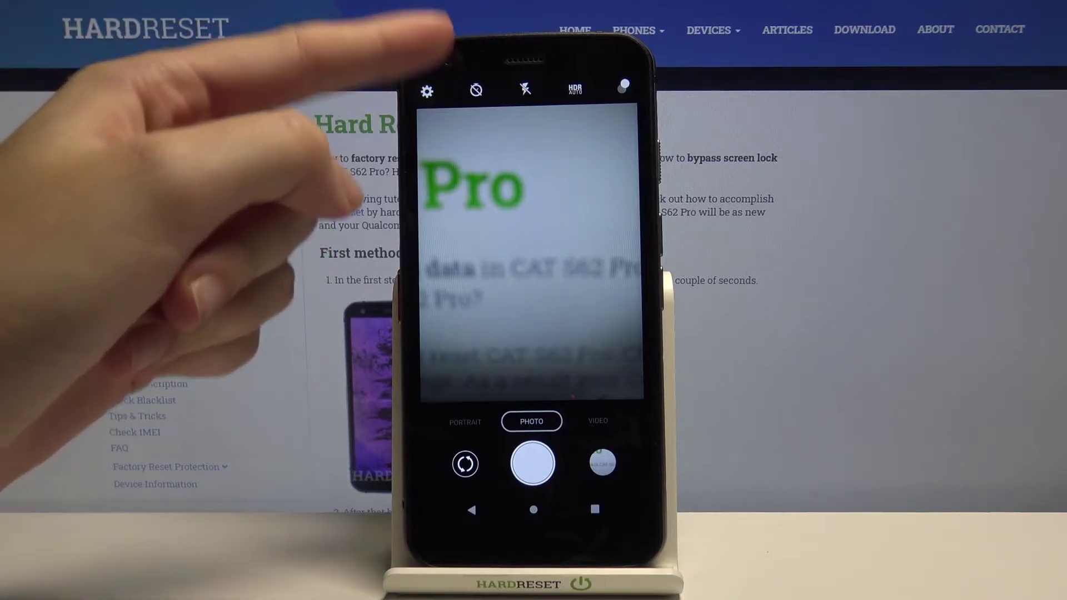
Change the camera's 'Use volume key as' setting from Shutter to Zoom
{"action": "left_click", "coordinate": [427, 91]}
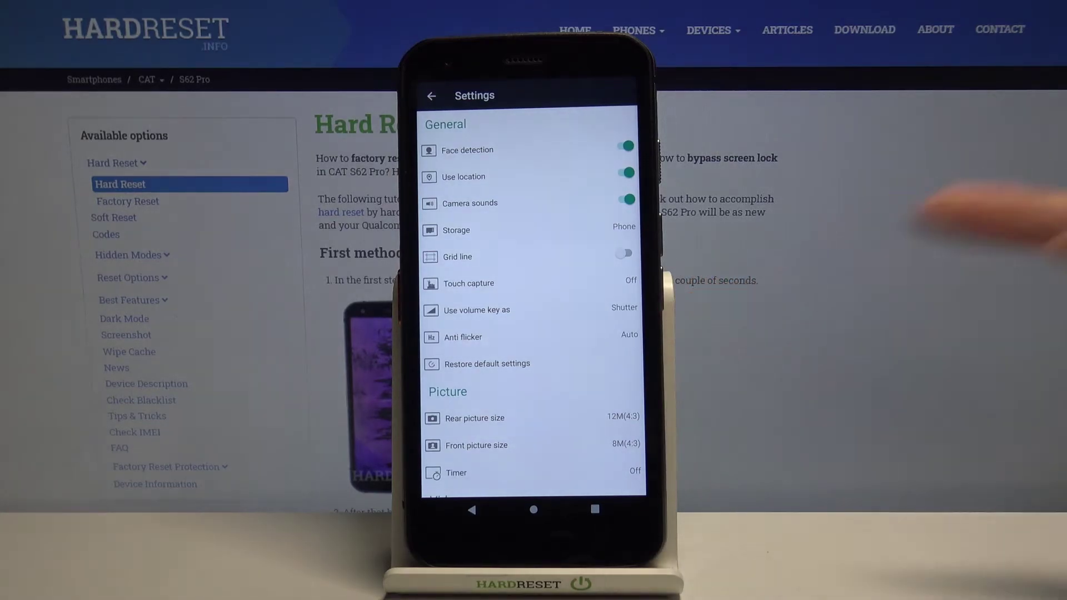
{"action": "left_click", "coordinate": [477, 309]}
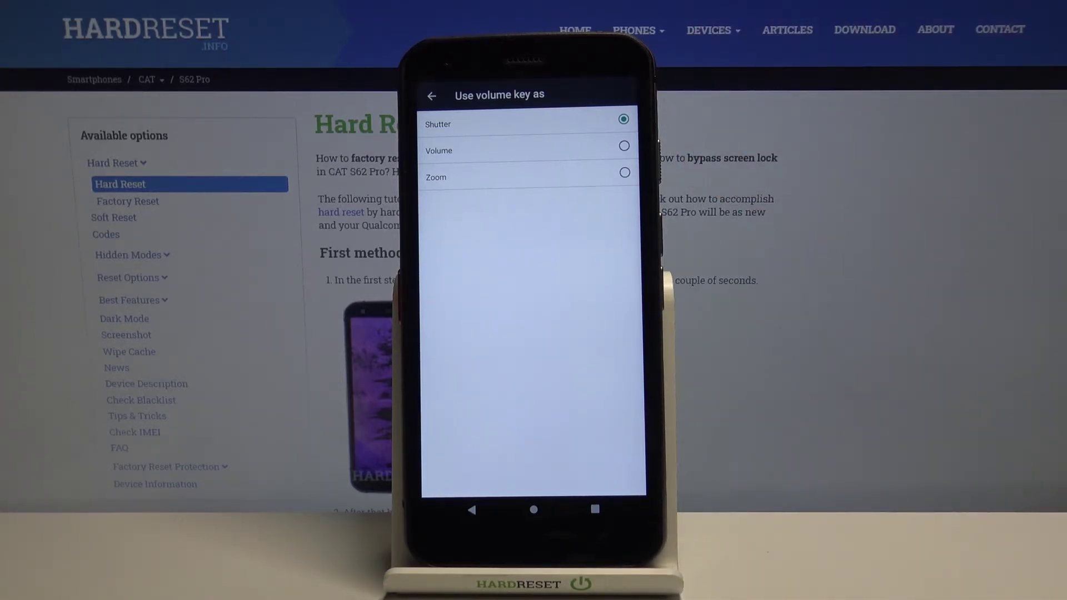
{"action": "left_click", "coordinate": [624, 173]}
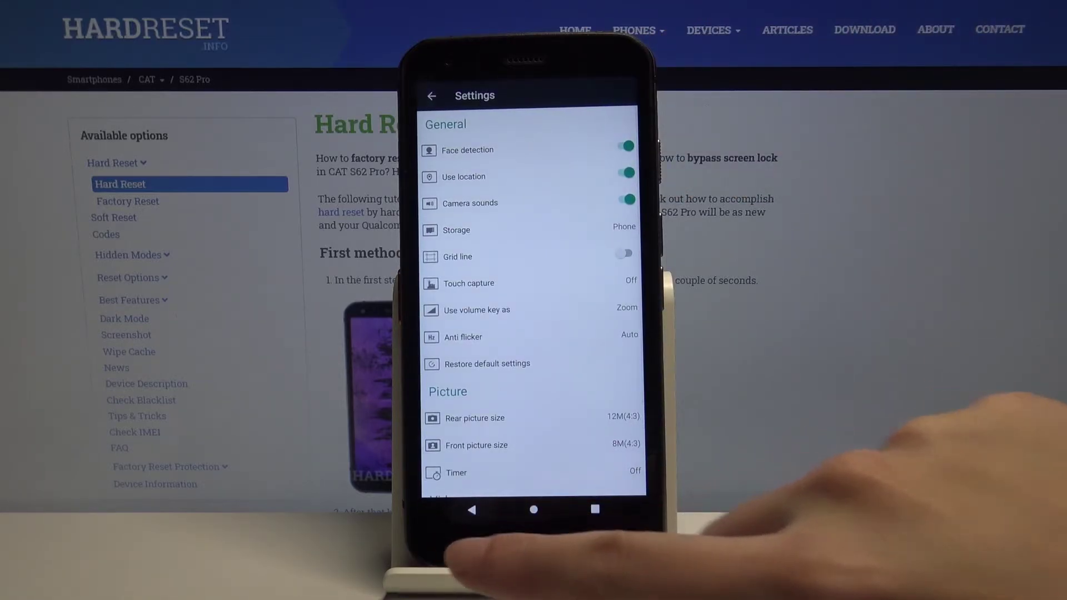
Leave camera settings and return to the photo viewfinder
{"action": "left_click", "coordinate": [472, 510]}
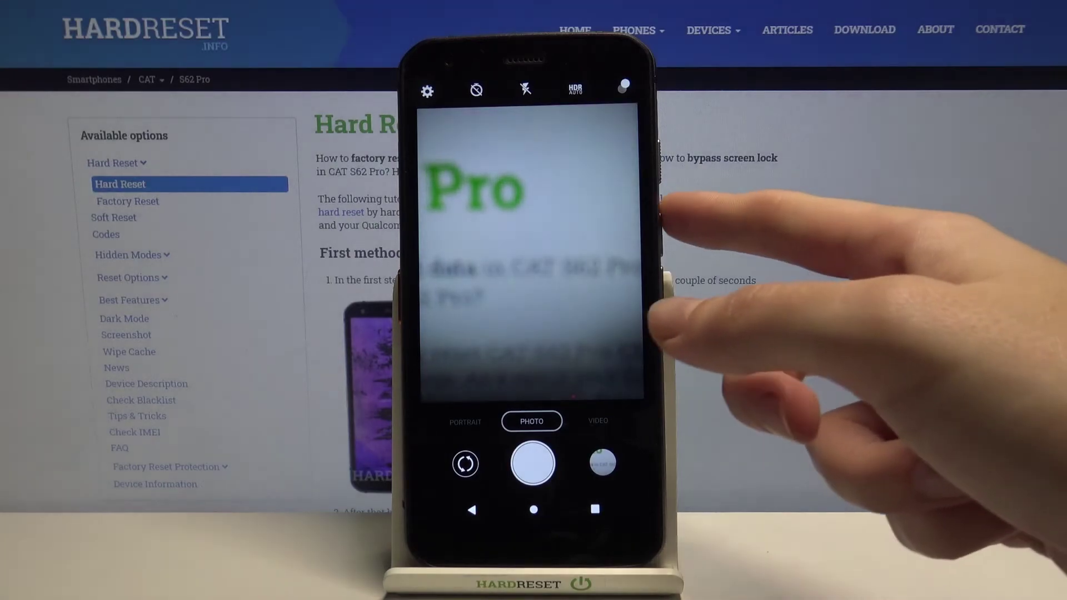